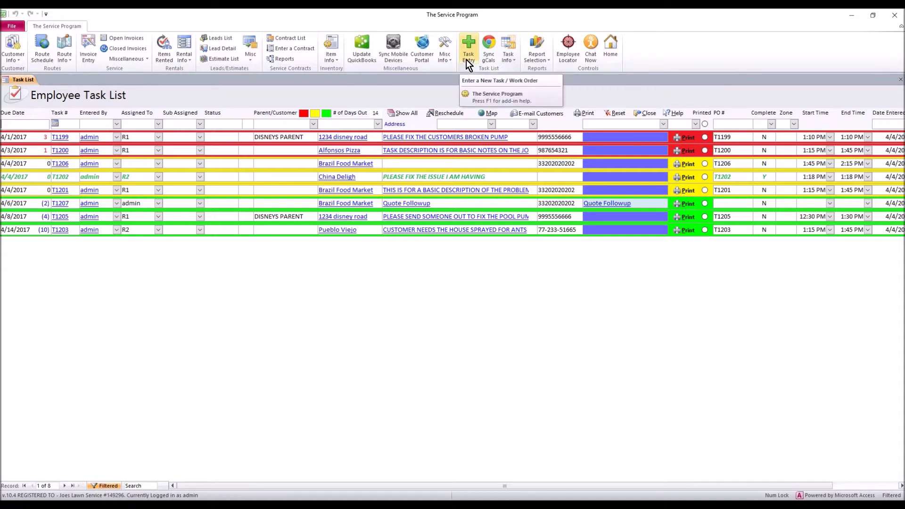
# Step: Use Task Entry on the Employee Task List to open a blank Task Detail form
pyautogui.click(470, 53)
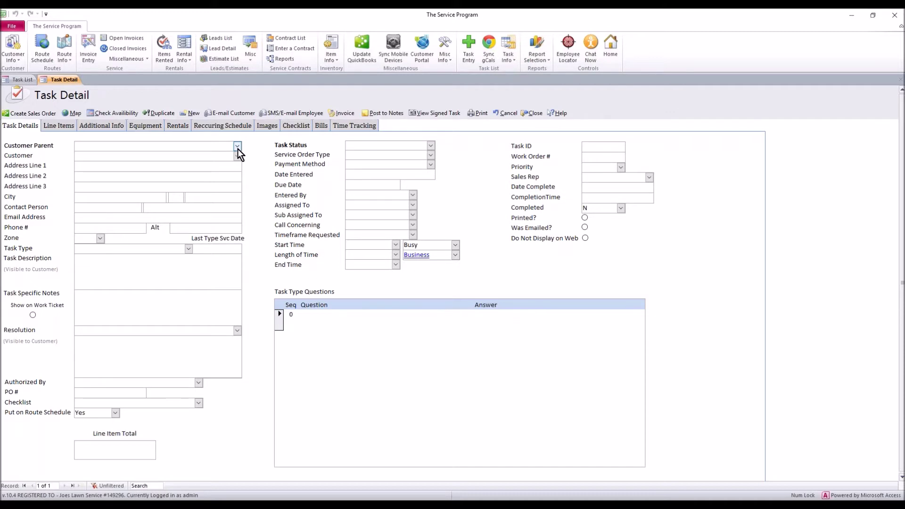
# Step: Set the customer parent to DISNEYS PARENT and drop down the customer list
pyautogui.click(238, 147)
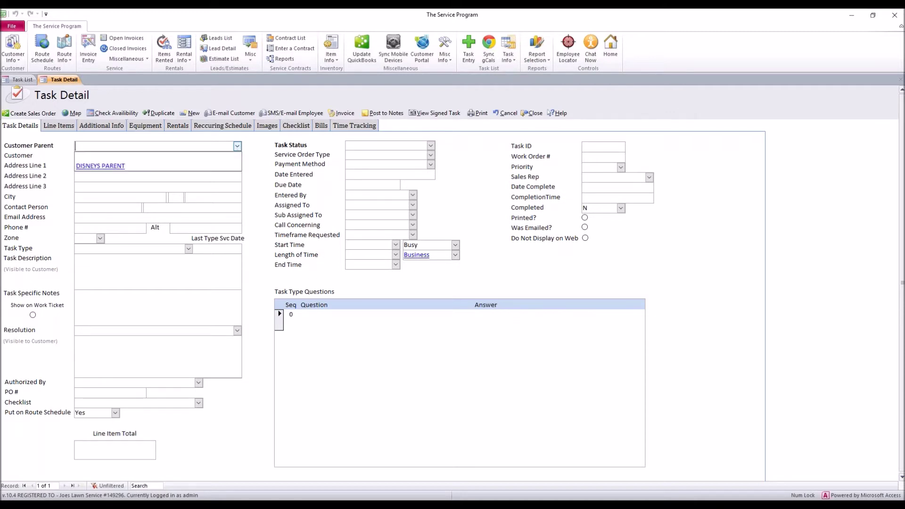
pyautogui.click(163, 165)
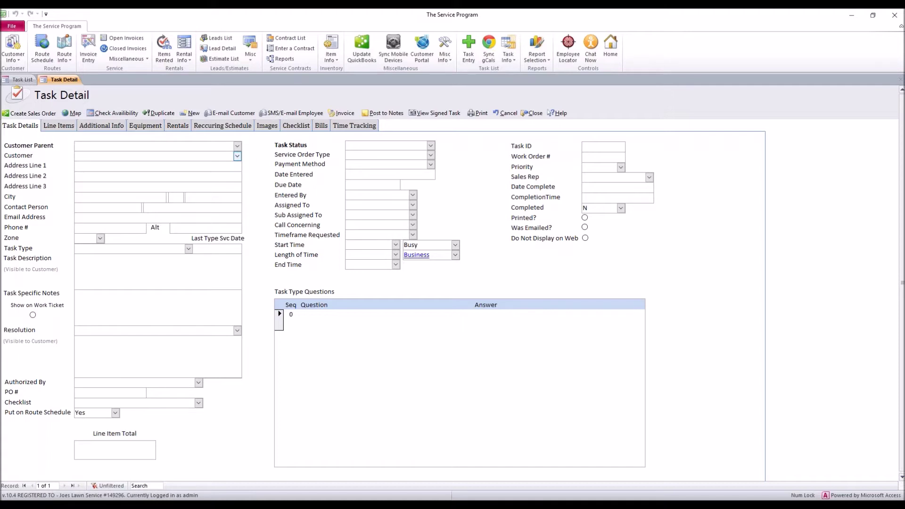
pyautogui.click(201, 156)
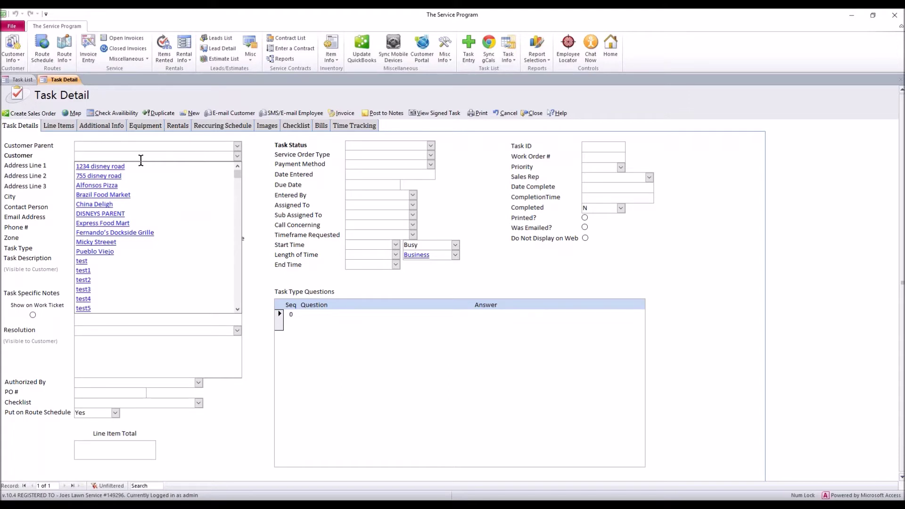
# Step: Choose Brazil Food Market as customer and check its auto-filled address and Port Saint Lucie city
pyautogui.click(124, 194)
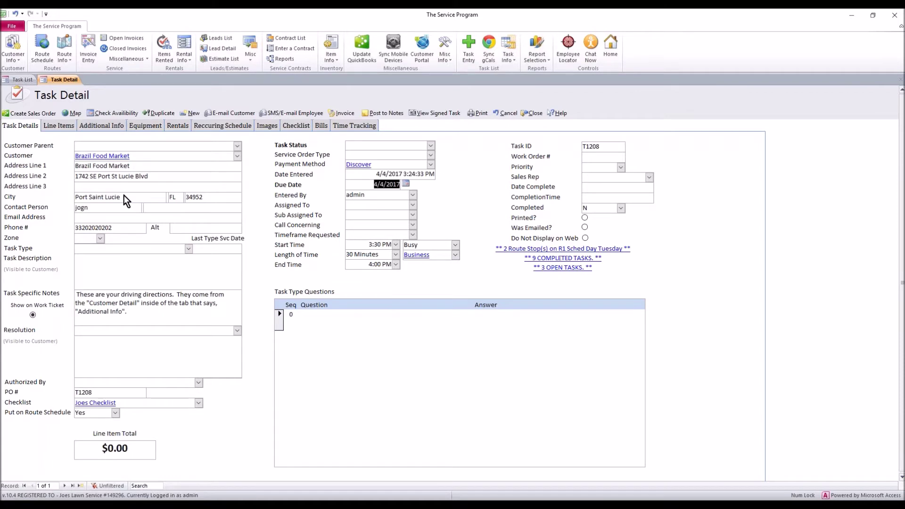
pyautogui.click(134, 260)
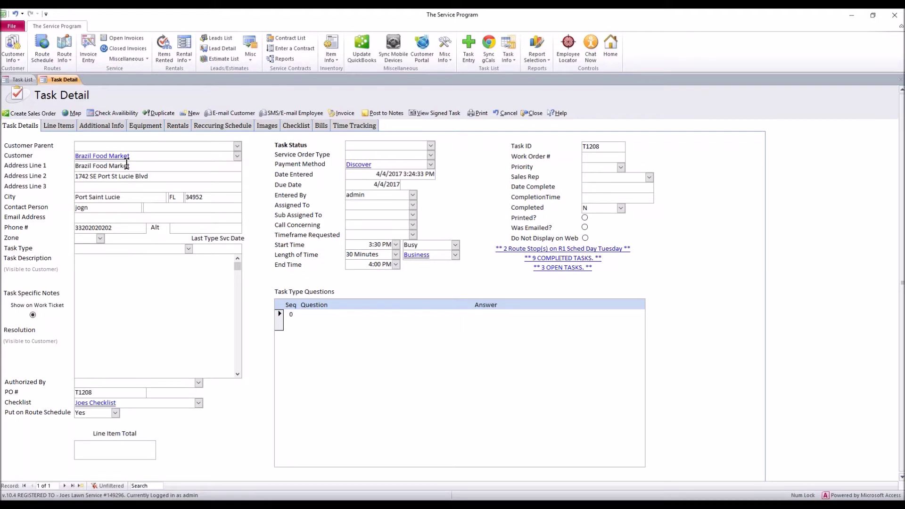
pyautogui.moveTo(153, 165); pyautogui.dragTo(81, 174)
pyautogui.moveTo(121, 197); pyautogui.dragTo(82, 198)
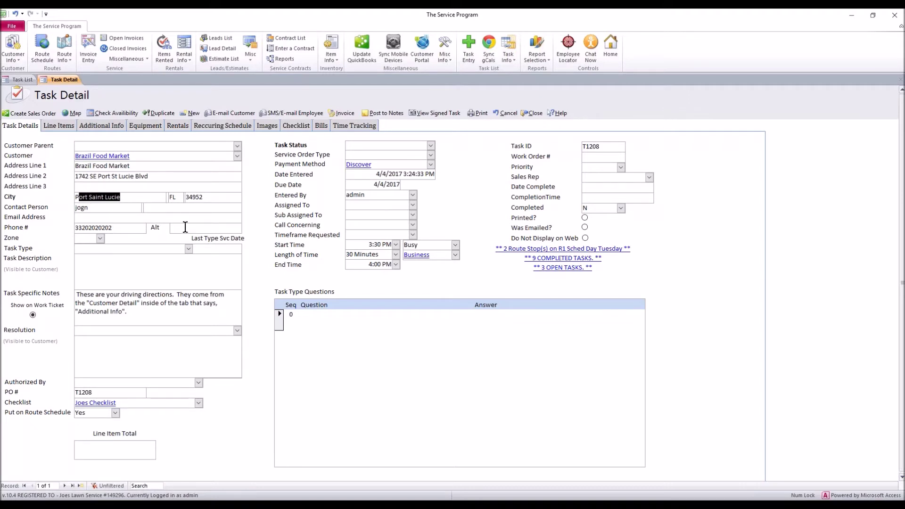
pyautogui.click(133, 158)
pyautogui.moveTo(132, 159); pyautogui.dragTo(75, 156)
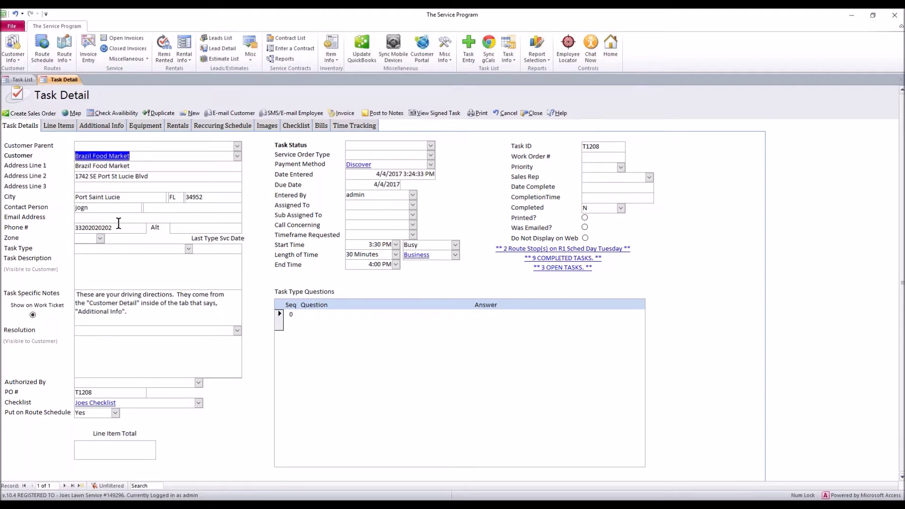
pyautogui.click(127, 272)
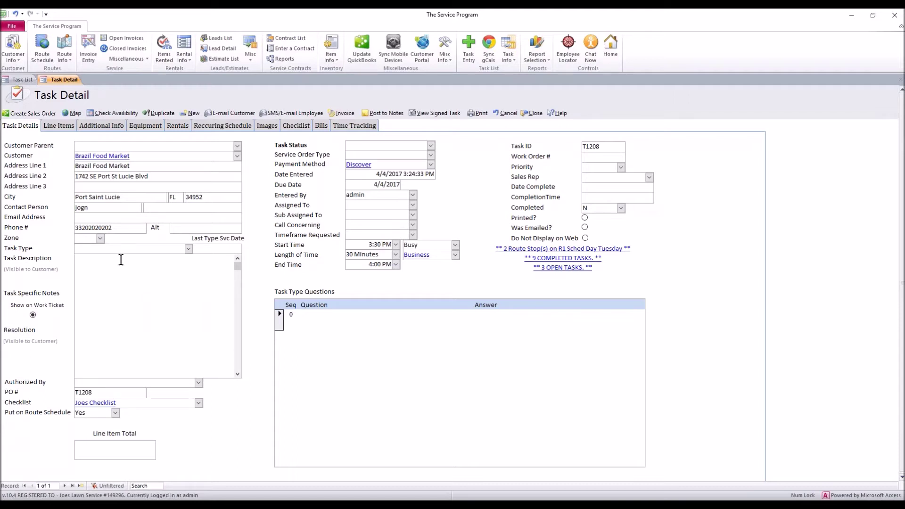
# Step: Enter the task description 'Please send someone out to fix a bad sink'
pyautogui.write('Please send someone out to fix a bad sink')
pyautogui.press('Tab')
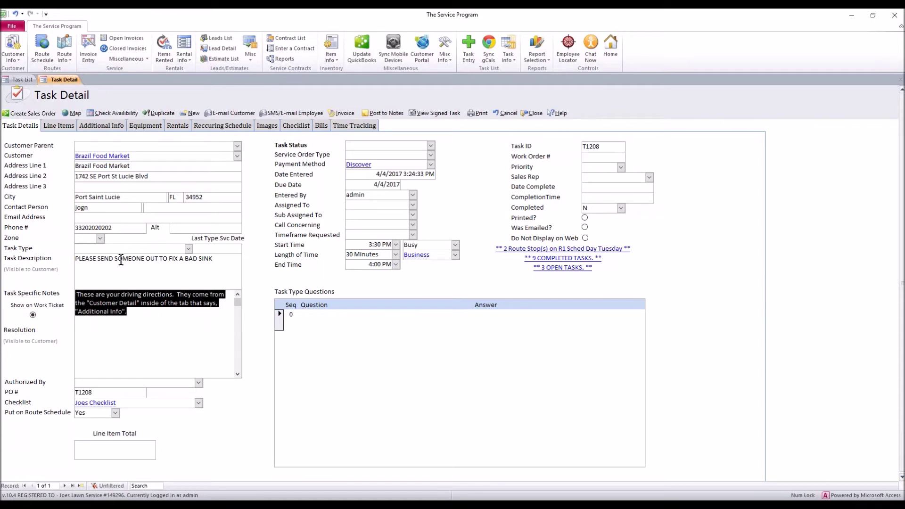
pyautogui.click(134, 315)
pyautogui.click(212, 265)
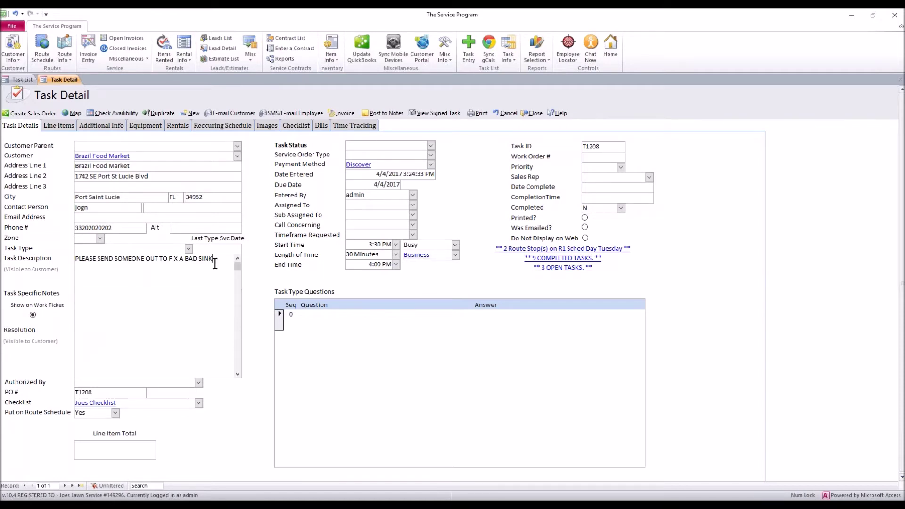
pyautogui.keyDown('shift'); pyautogui.click(83, 261); pyautogui.keyUp('shift')
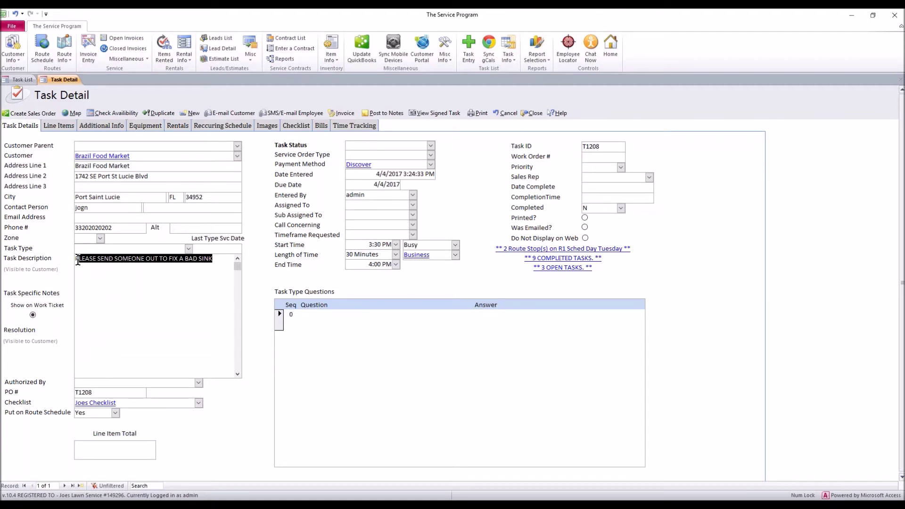
pyautogui.press('Tab')
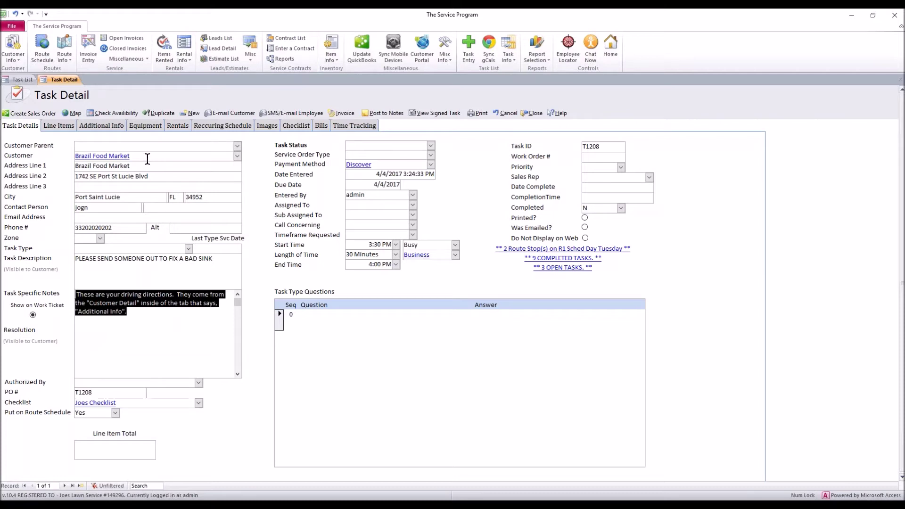
# Step: Delete the default driving-directions text from Task Specific Notes
pyautogui.moveTo(147, 159); pyautogui.dragTo(70, 159)
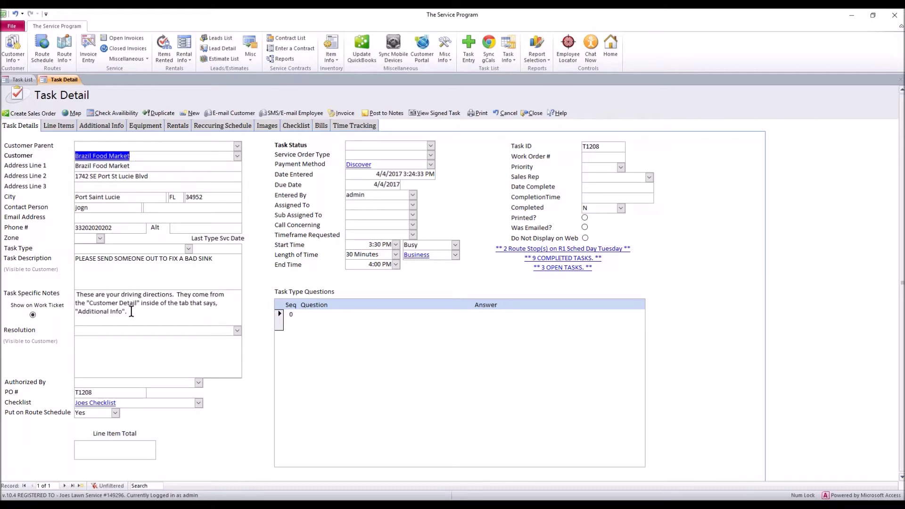
pyautogui.moveTo(131, 311); pyautogui.dragTo(61, 292)
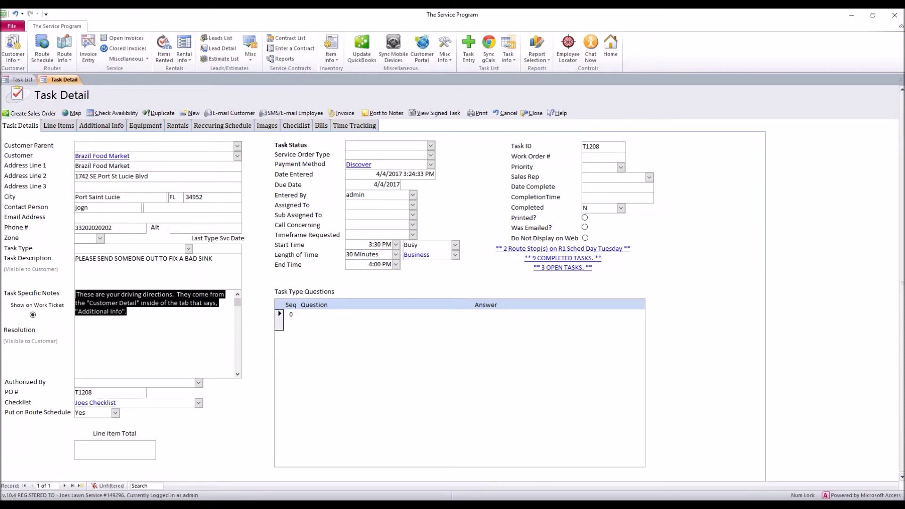
pyautogui.press('Delete')
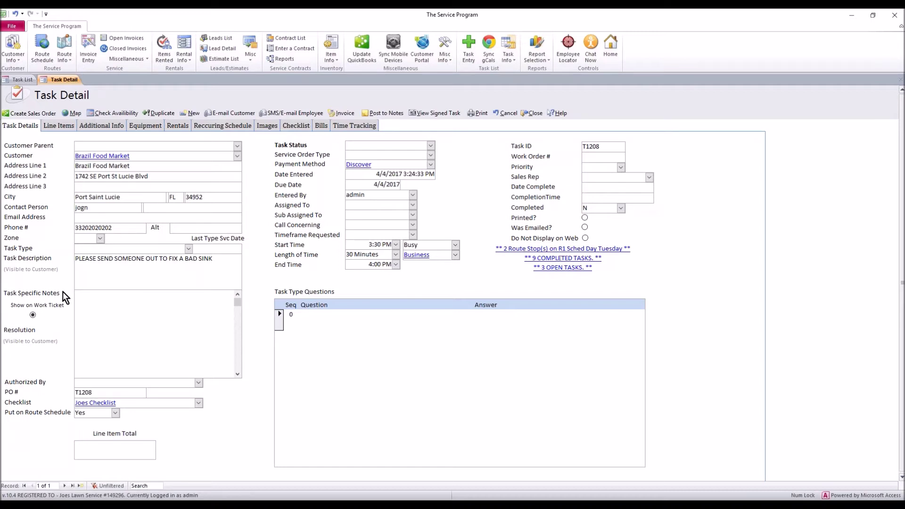
# Step: Replace the notes timestamp with 'The bad sink is around back in the very back room'
pyautogui.click(82, 264)
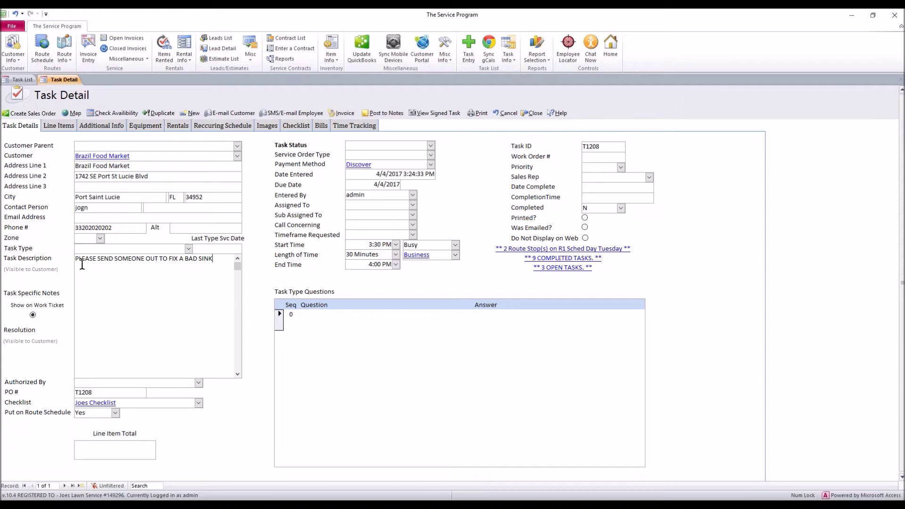
pyautogui.click(119, 287)
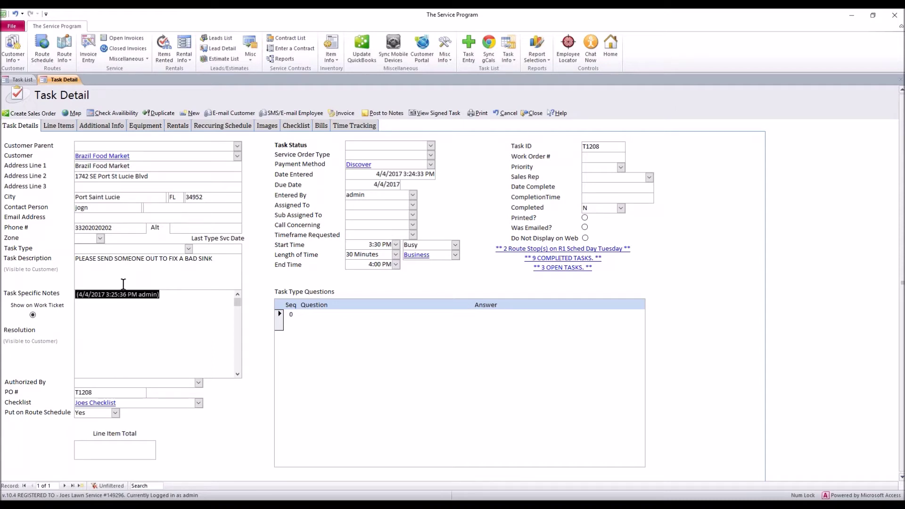
pyautogui.press('Delete')
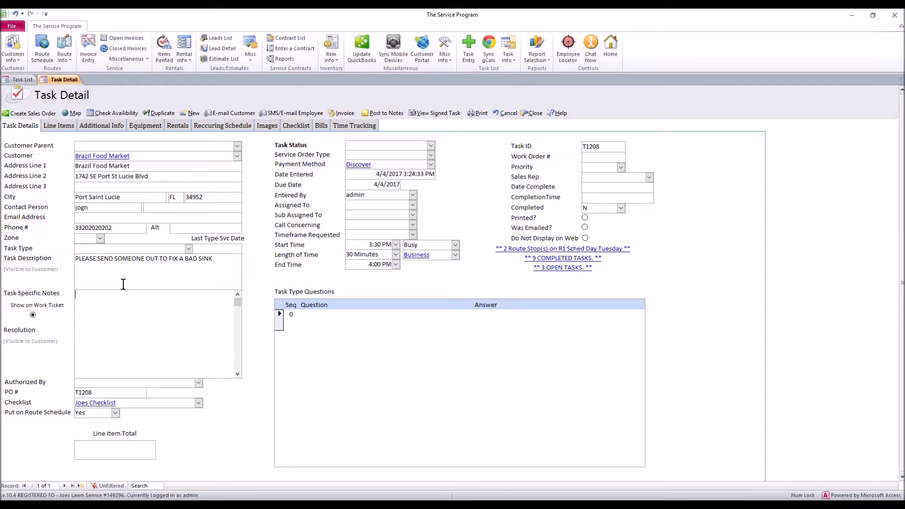
pyautogui.write('The bad sink is around back in the very back room')
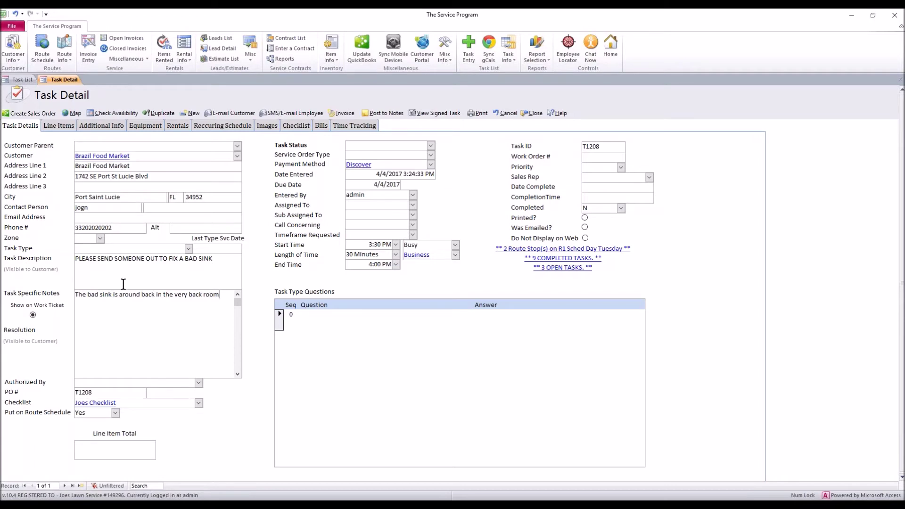
pyautogui.click(218, 259)
pyautogui.press('Tab')
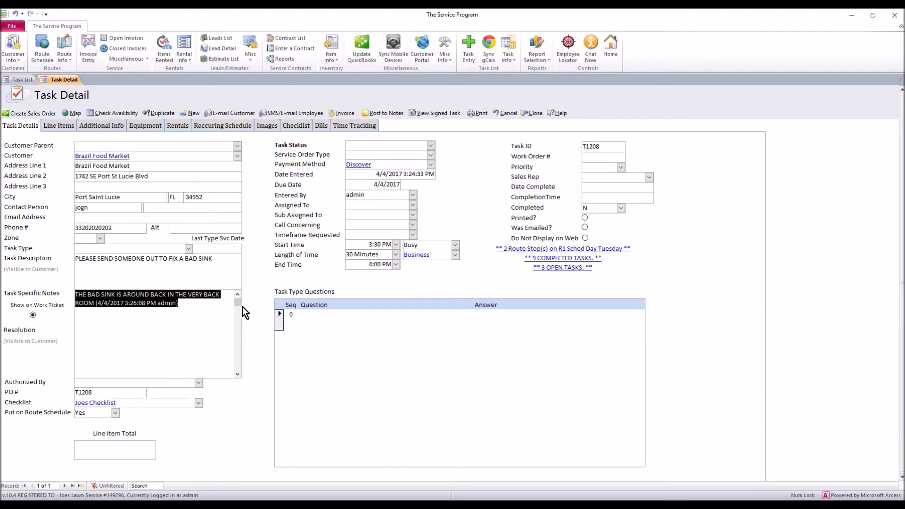
pyautogui.click(367, 213)
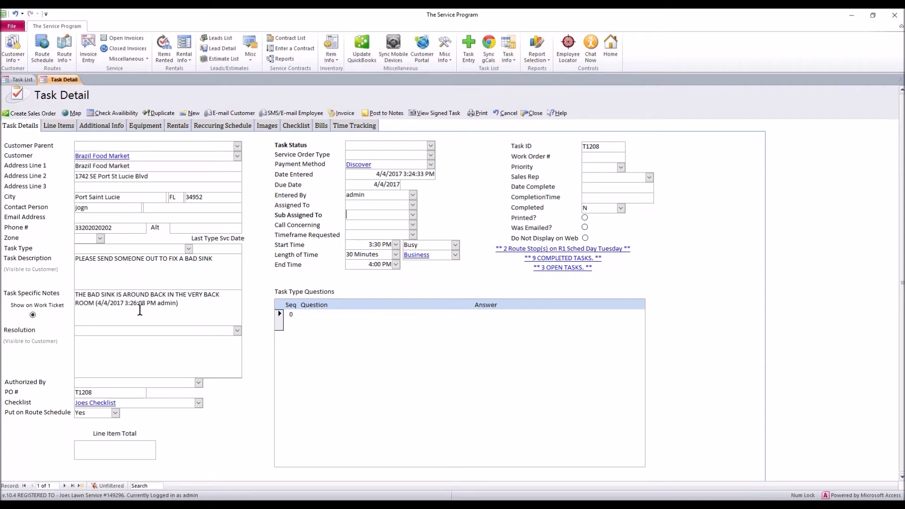
# Step: Change the due date from 4/4/2017 to 4/7/2017 using the calendar
pyautogui.click(151, 156)
pyautogui.moveTo(151, 156); pyautogui.dragTo(76, 156)
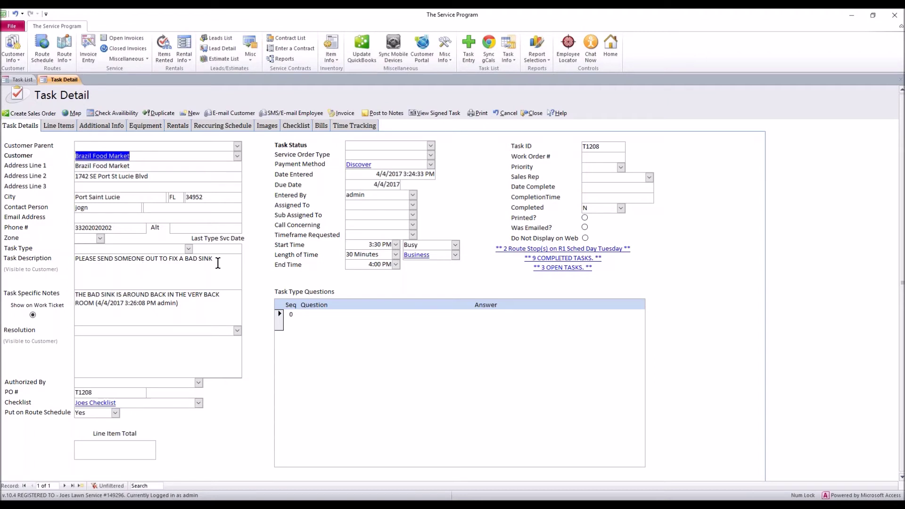
pyautogui.moveTo(217, 260); pyautogui.dragTo(76, 260)
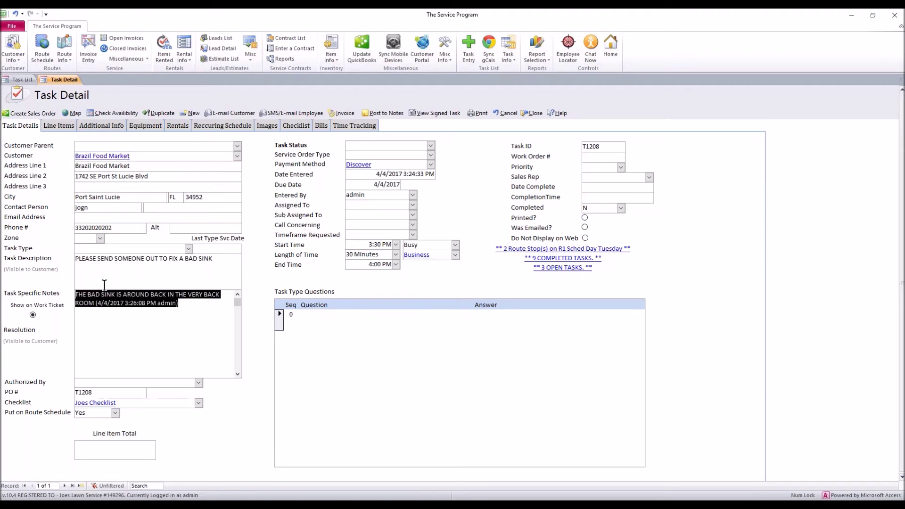
pyautogui.press('Tab')
pyautogui.moveTo(373, 184); pyautogui.dragTo(400, 184)
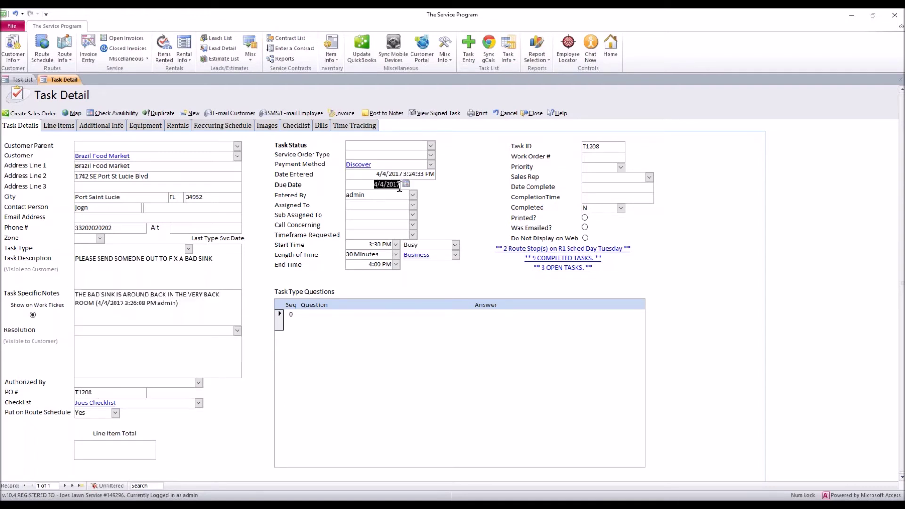
pyautogui.click(405, 183)
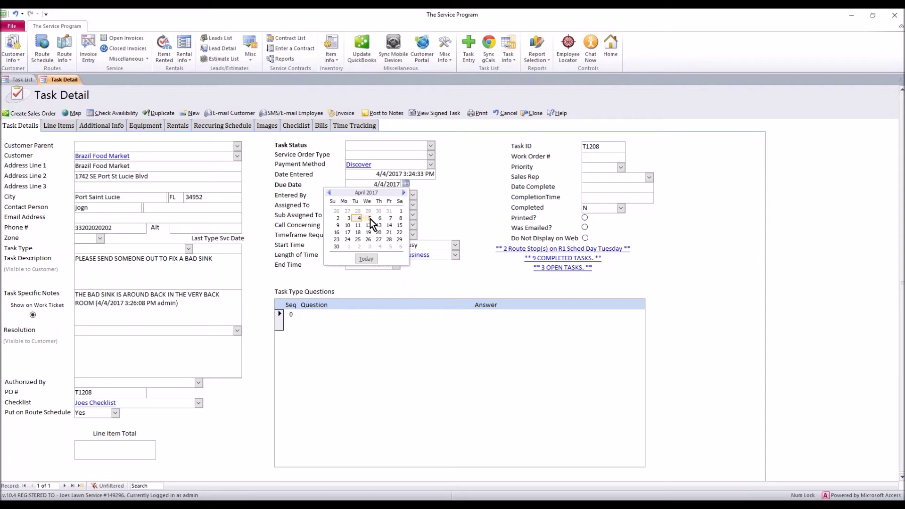
pyautogui.click(392, 217)
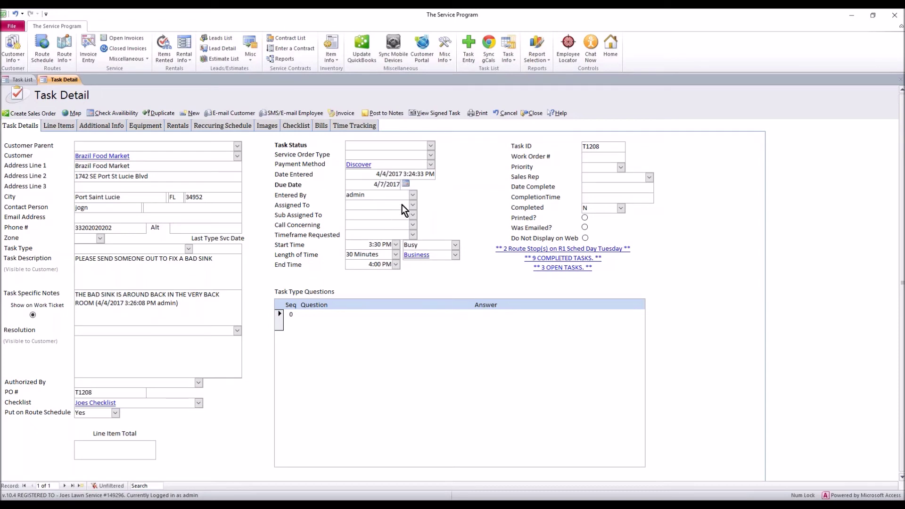
# Step: Assign the task to Joe
pyautogui.click(402, 204)
pyautogui.click(412, 205)
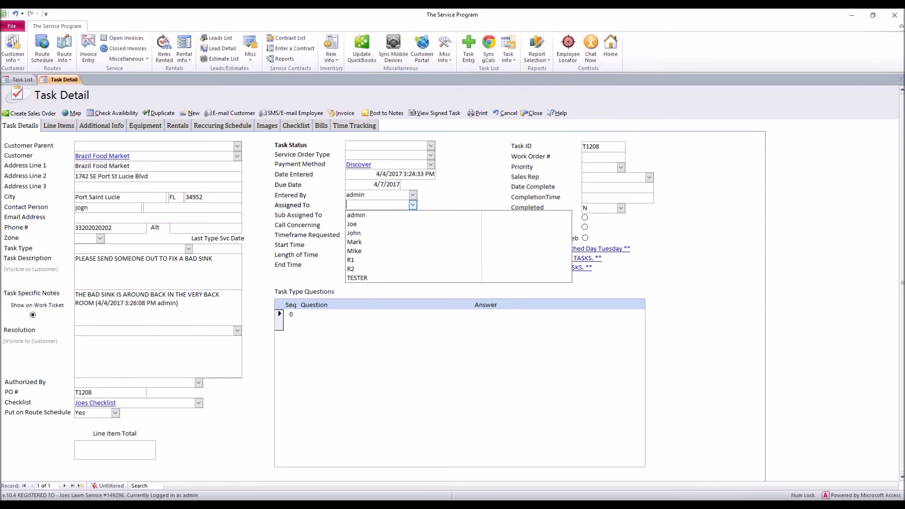
pyautogui.click(368, 223)
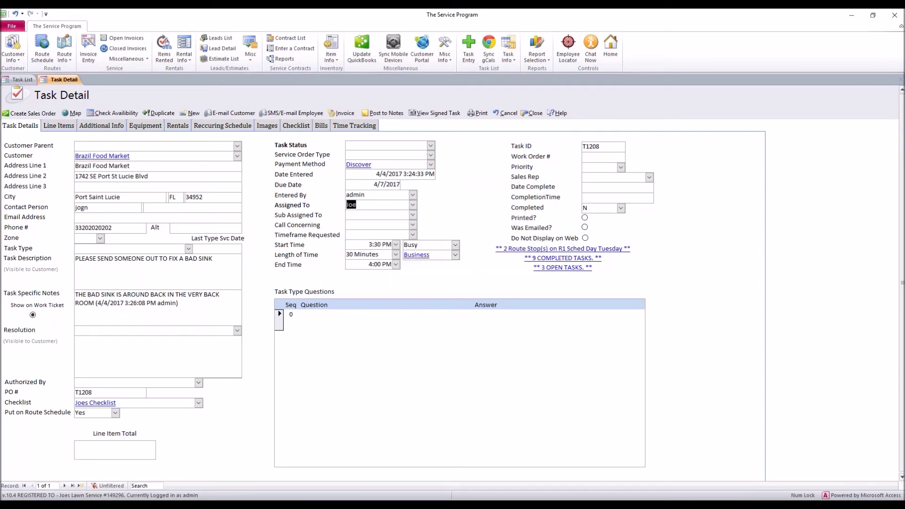
pyautogui.click(368, 216)
# Step: Set the start time to 2:00 PM and the length of time to 1 Hour
pyautogui.click(366, 245)
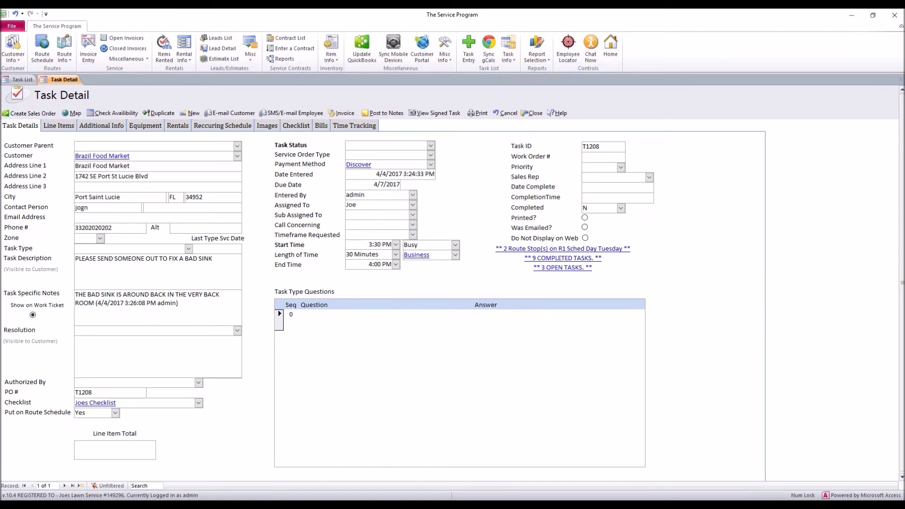
pyautogui.click(396, 244)
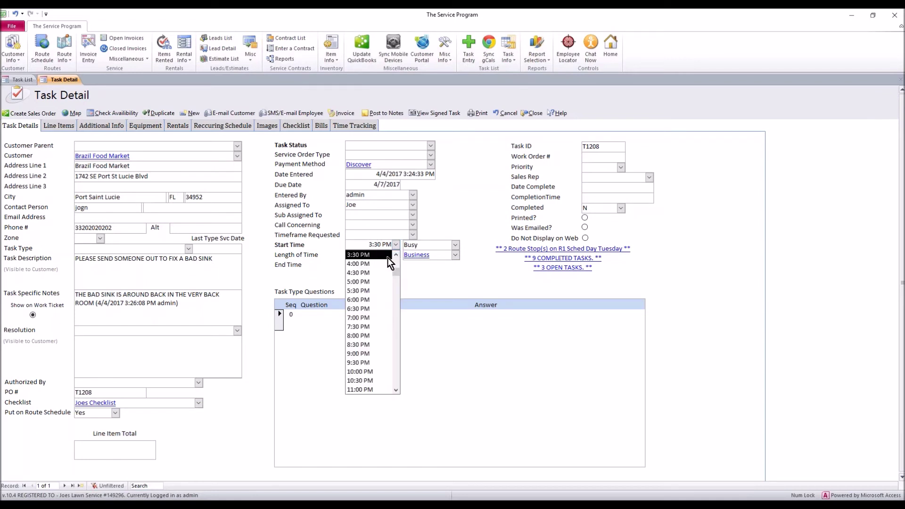
pyautogui.scroll(1, 388, 257)
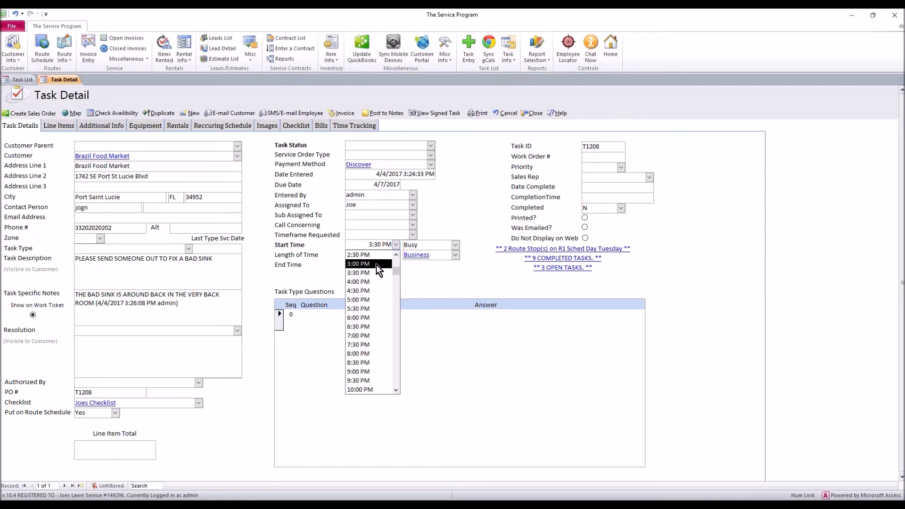
pyautogui.scroll(1, 368, 271)
pyautogui.click(372, 258)
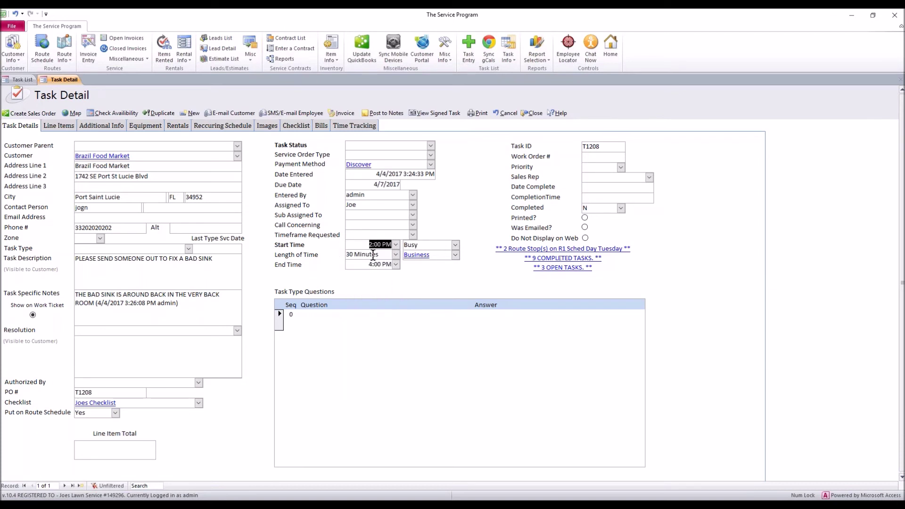
pyautogui.click(396, 254)
pyautogui.click(396, 255)
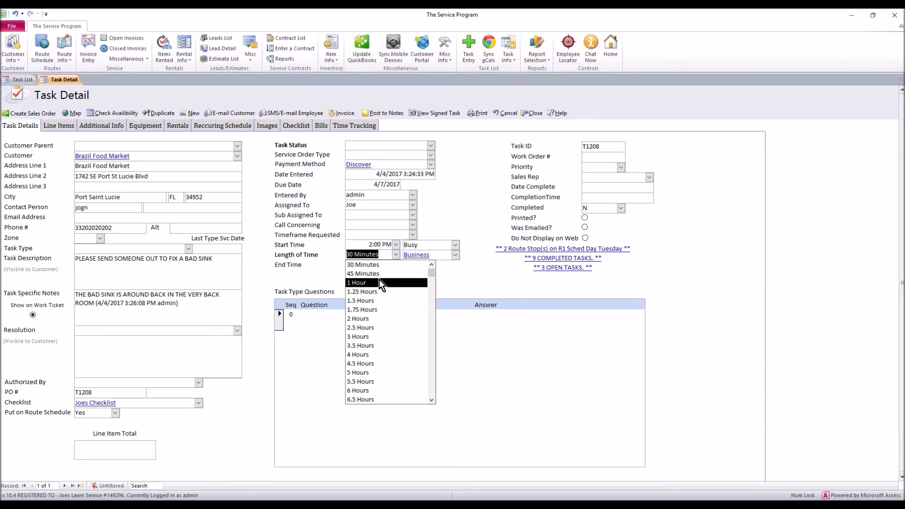
pyautogui.click(380, 283)
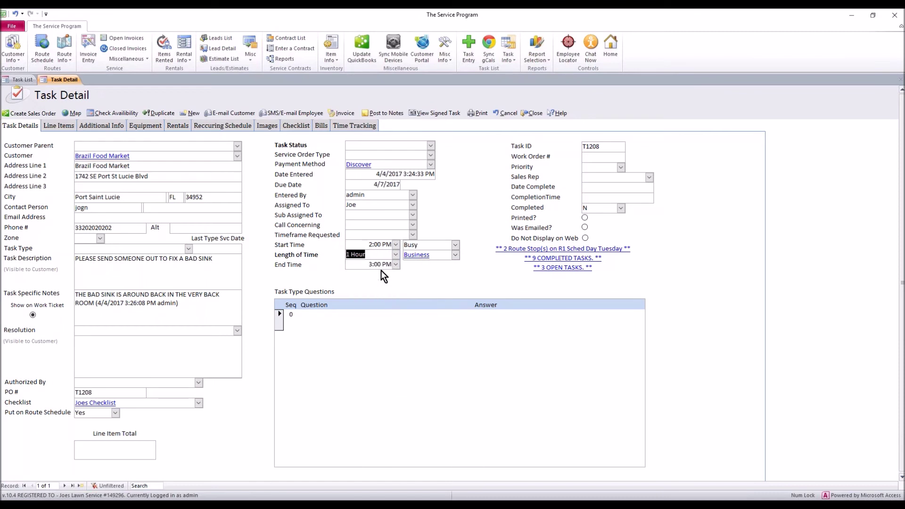
pyautogui.press('Tab')
# Step: Add Item1 as a line item and check its $1.00 price
pyautogui.moveTo(368, 244); pyautogui.dragTo(394, 266)
pyautogui.click(59, 126)
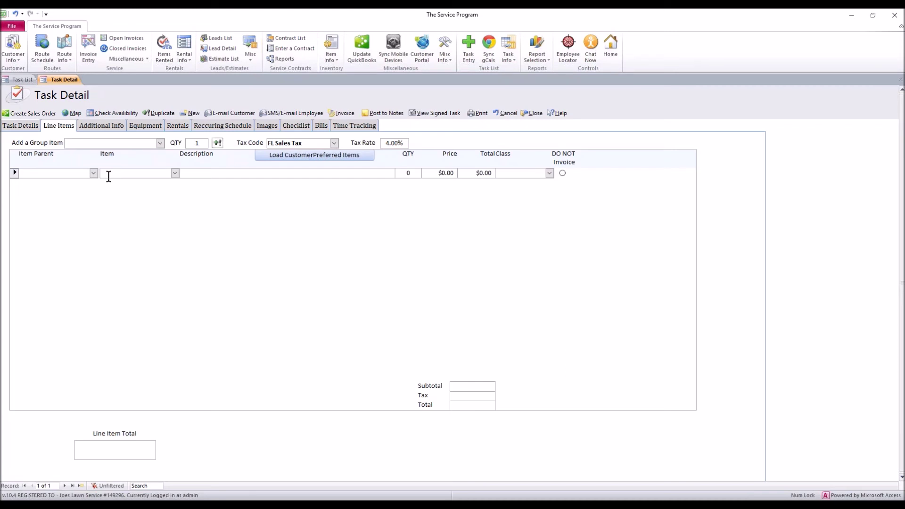
pyautogui.click(174, 173)
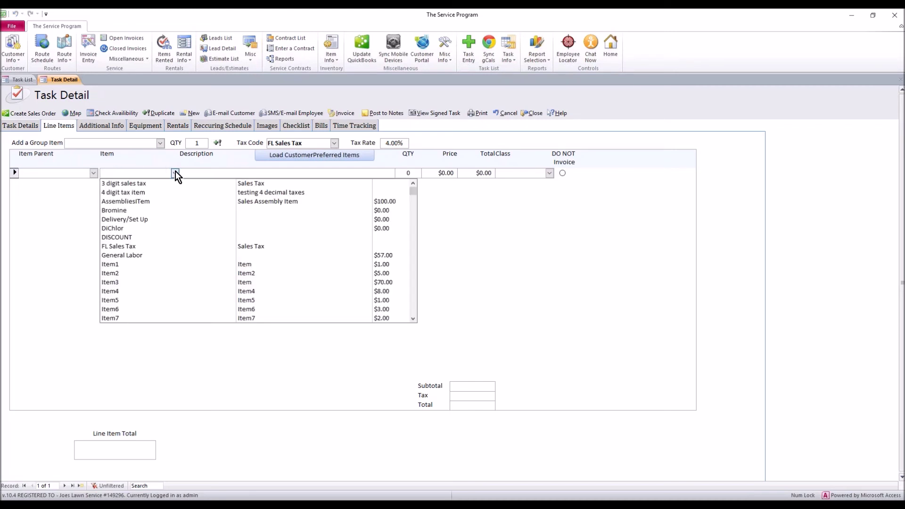
pyautogui.click(143, 265)
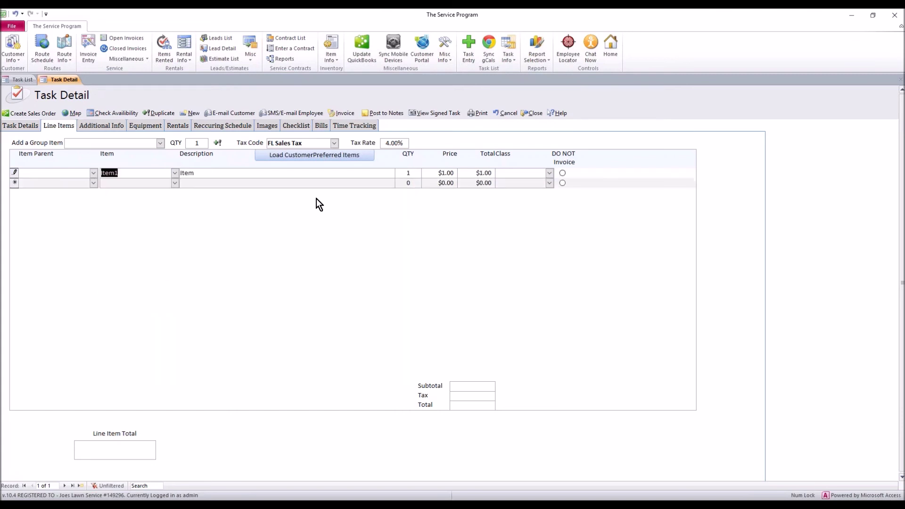
pyautogui.click(409, 173)
pyautogui.click(434, 172)
# Step: Back on Task Details, check the $1.04 line item total and close the task
pyautogui.click(18, 125)
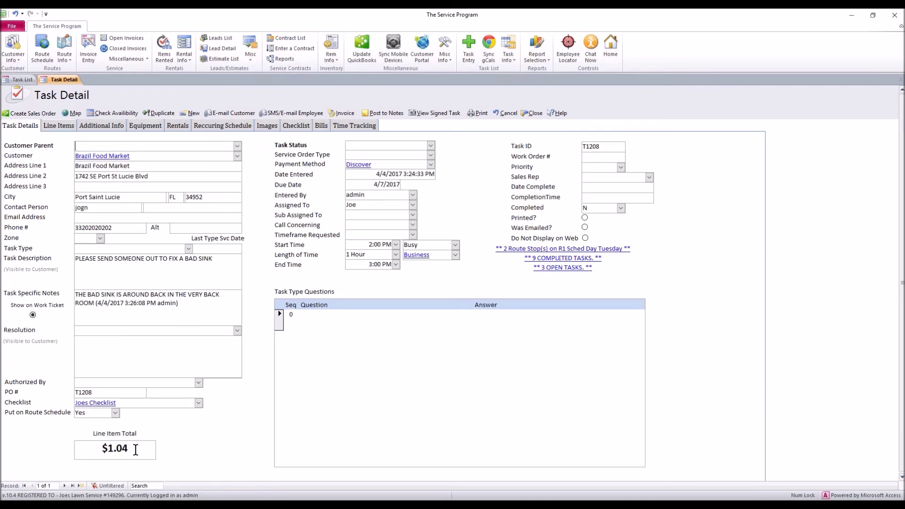
pyautogui.doubleClick(136, 449)
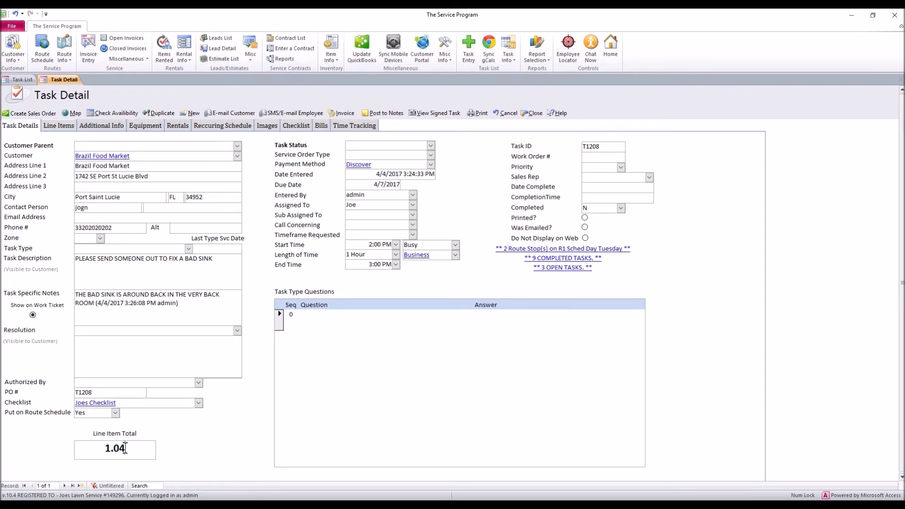
pyautogui.click(371, 204)
pyautogui.click(533, 114)
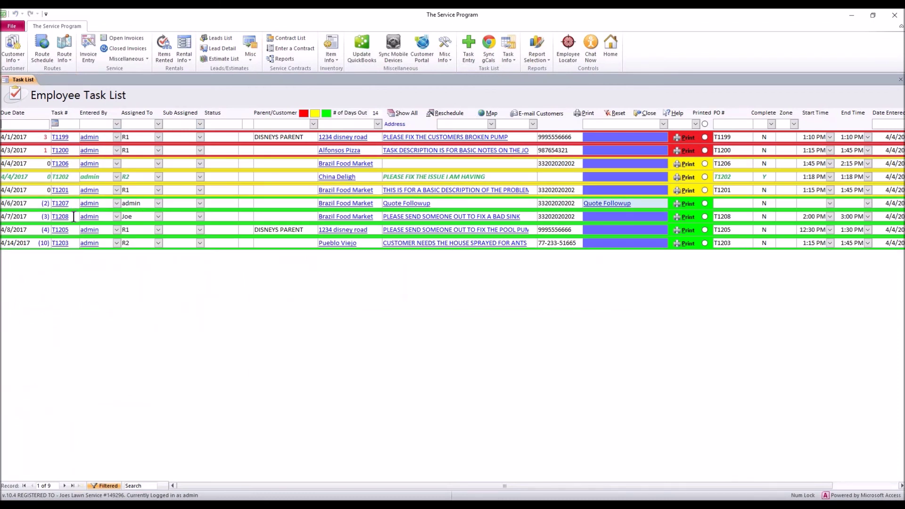
# Step: Find T1208 in the list, launch a Tasks-only mobile sync, then close the sync screen
pyautogui.moveTo(74, 216); pyautogui.dragTo(50, 217)
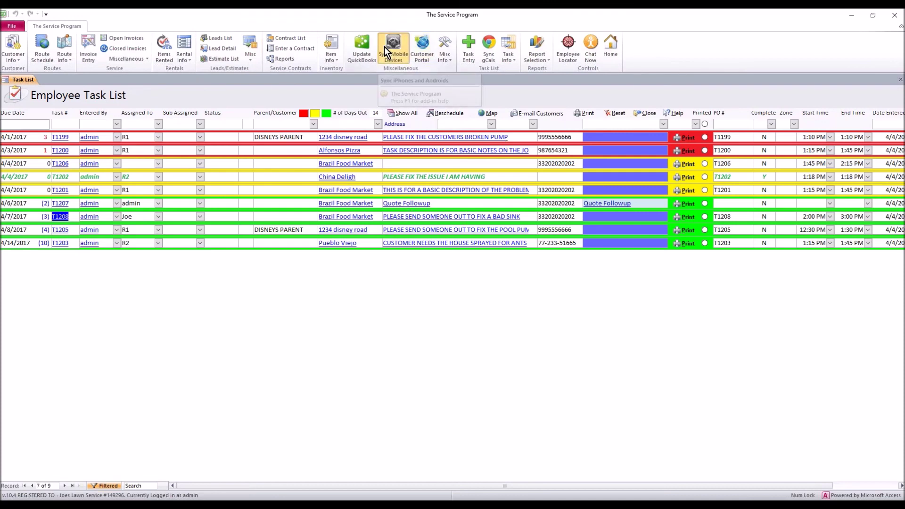
pyautogui.click(384, 47)
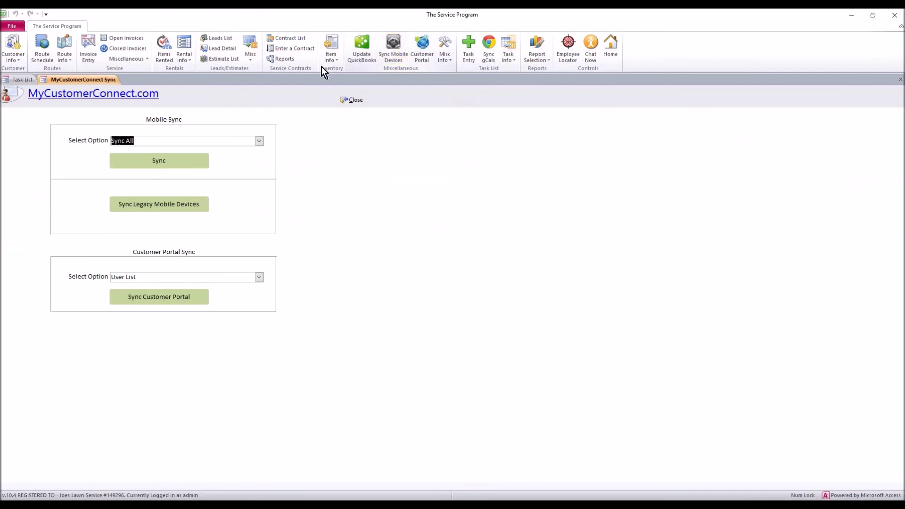
pyautogui.click(259, 141)
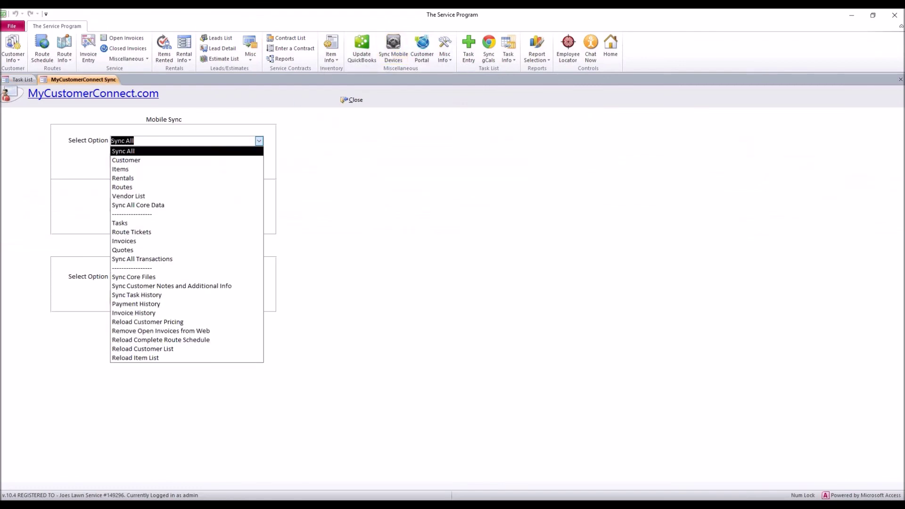
pyautogui.click(131, 223)
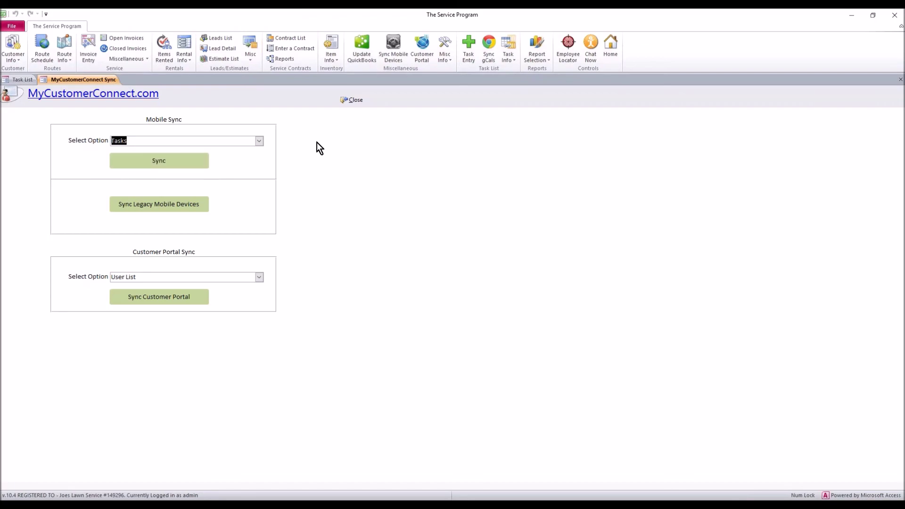
pyautogui.click(354, 105)
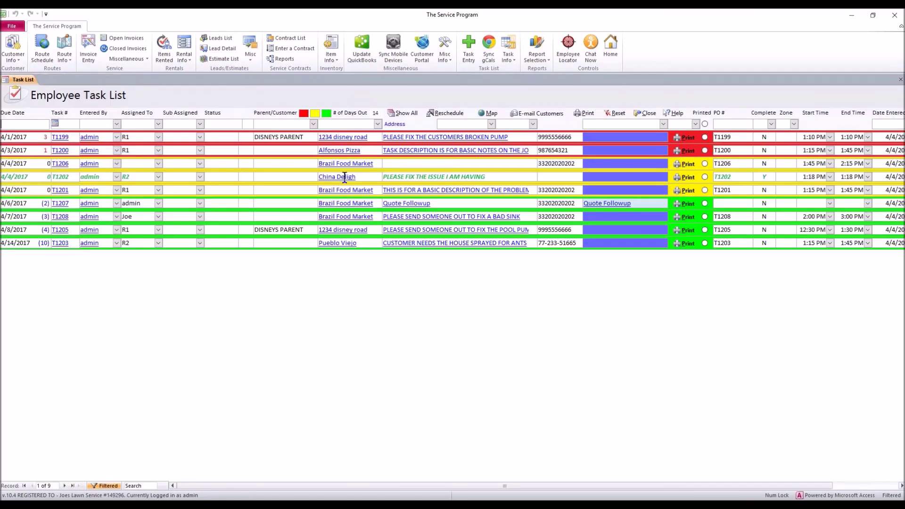